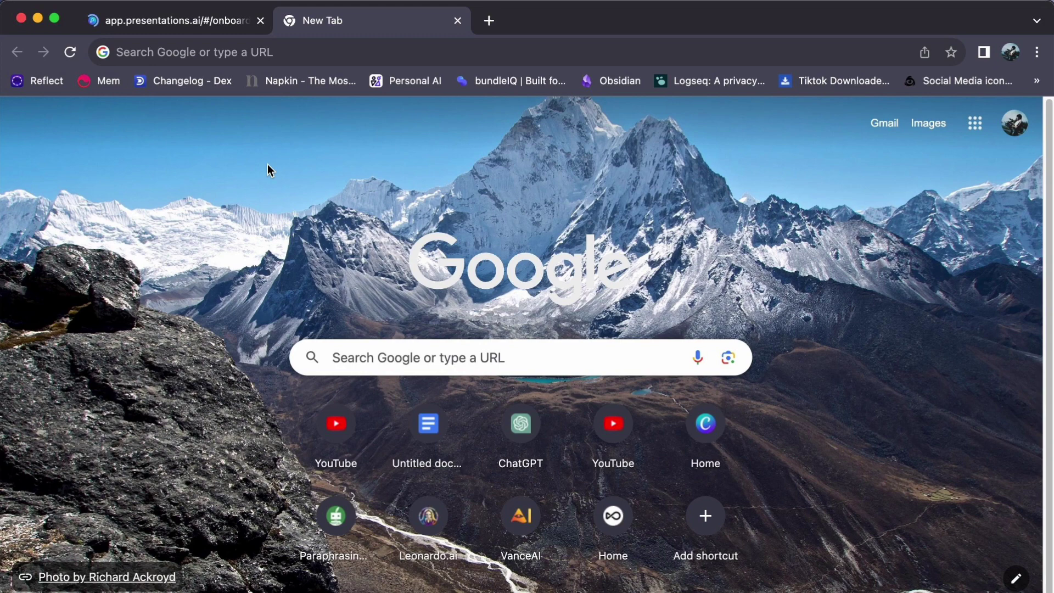
Close the presentations.ai tab and open the tome.app website.
left_click(261, 20)
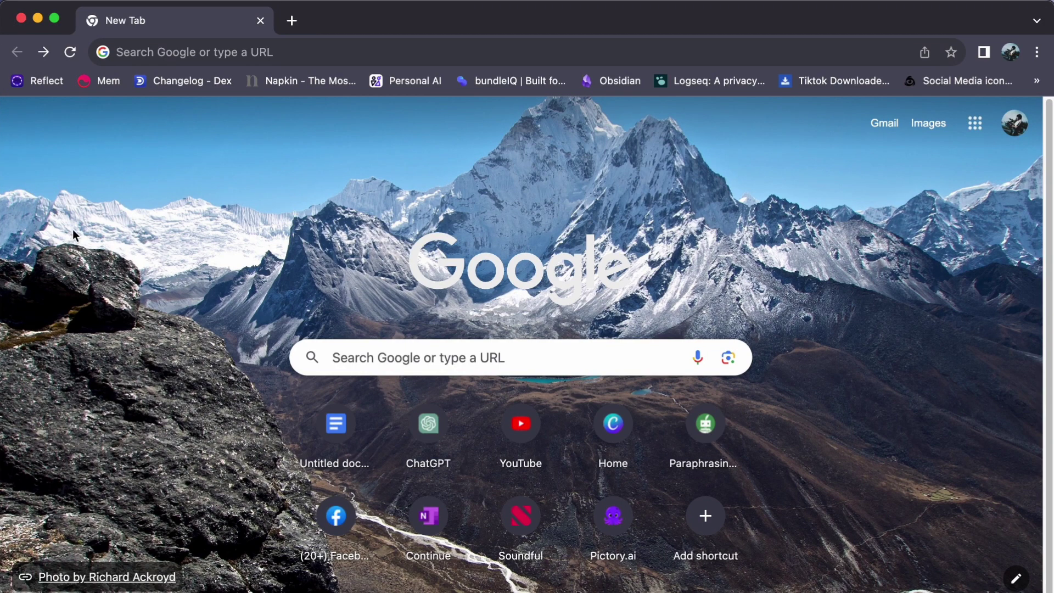
left_click(207, 51)
type("tome.app")
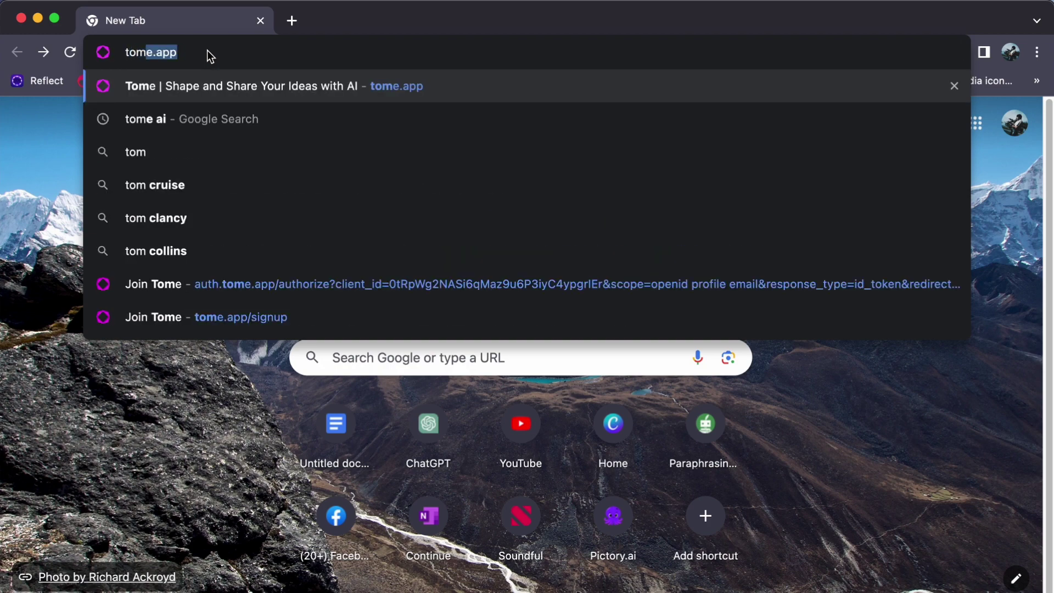
left_click(261, 88)
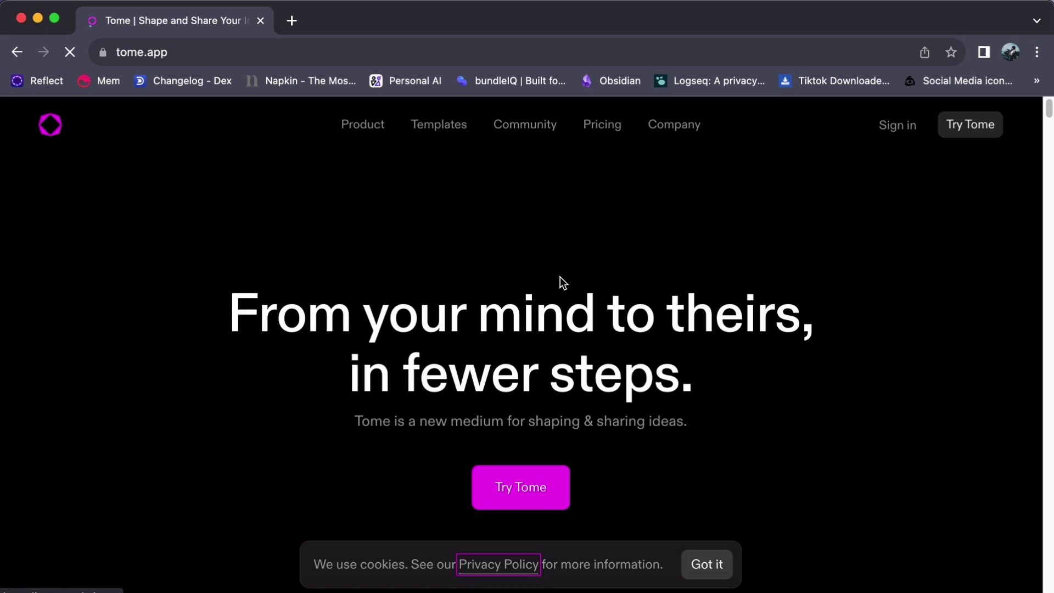
Start trying Tome and create an account by continuing with Google.
left_click(530, 489)
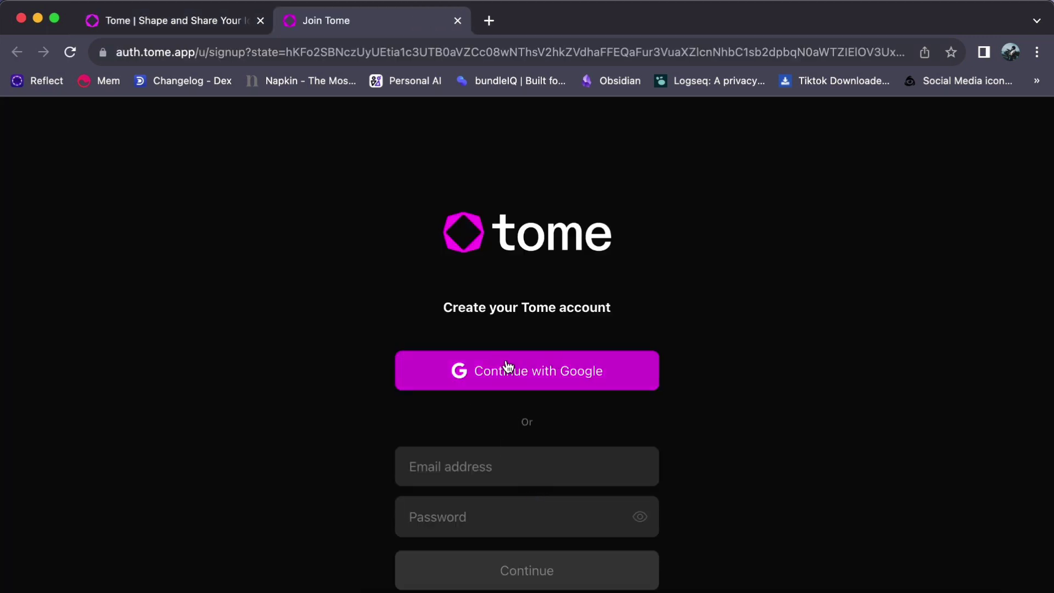
scroll(518, 471, "down", 3)
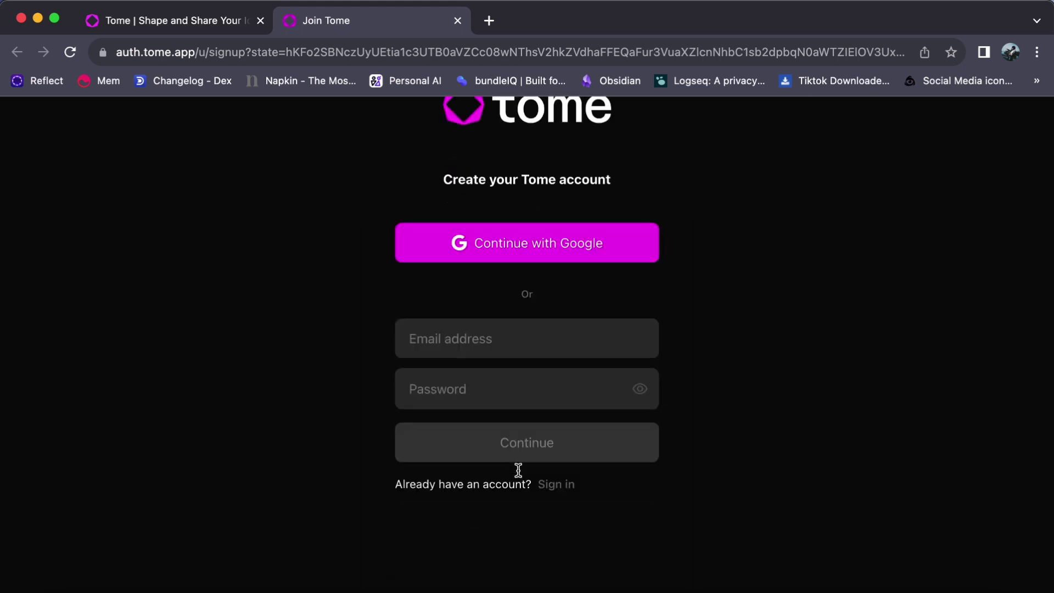
scroll(519, 471, "up", 3)
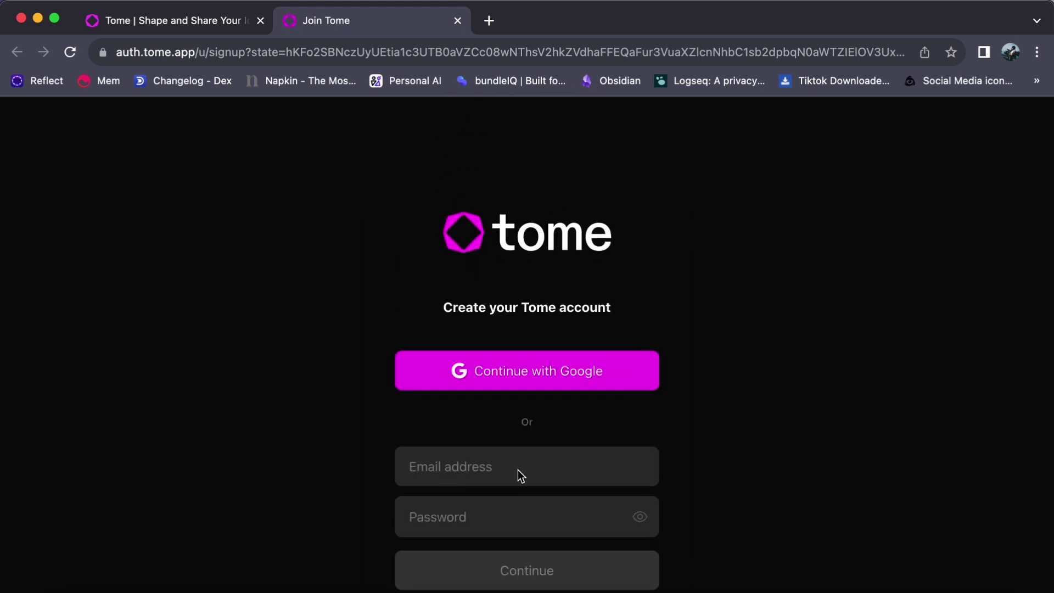
left_click(529, 379)
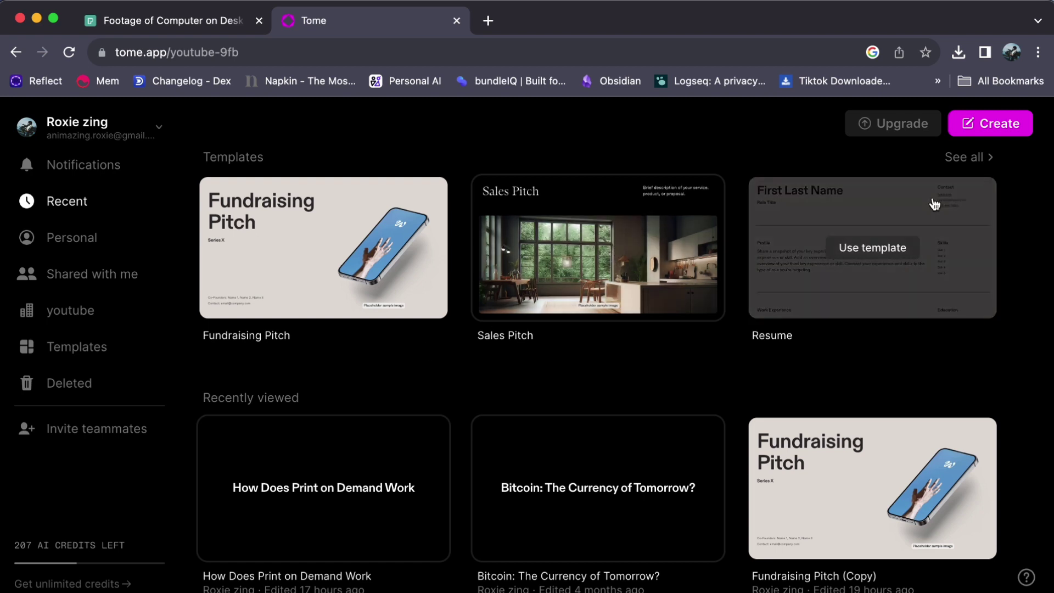
Create a blank tome, look through its list of available commands, and return to the dashboard.
left_click(1003, 126)
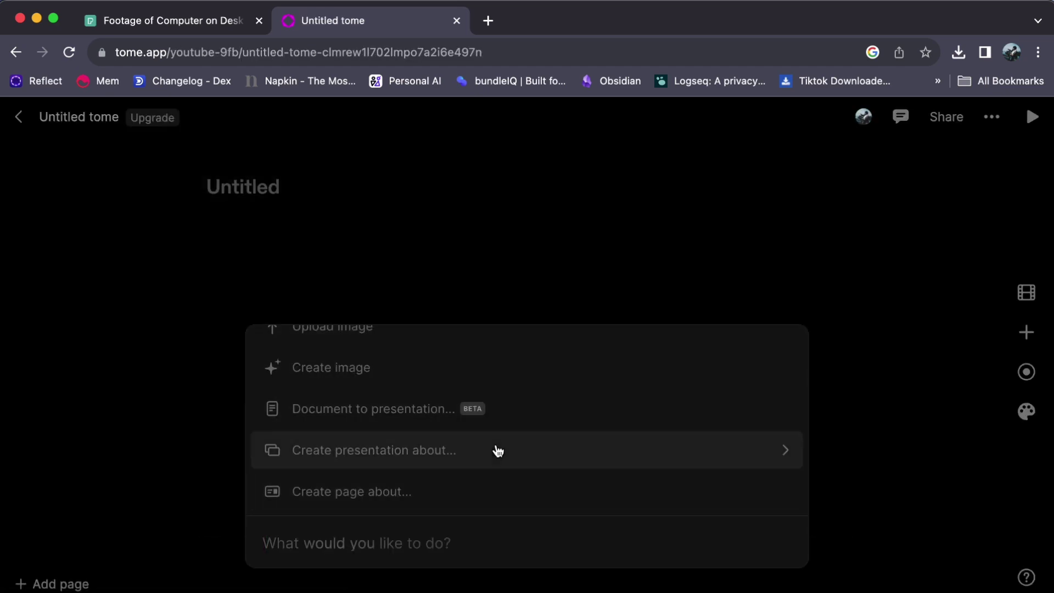
scroll(479, 368, "up", 3)
scroll(479, 368, "up", 8)
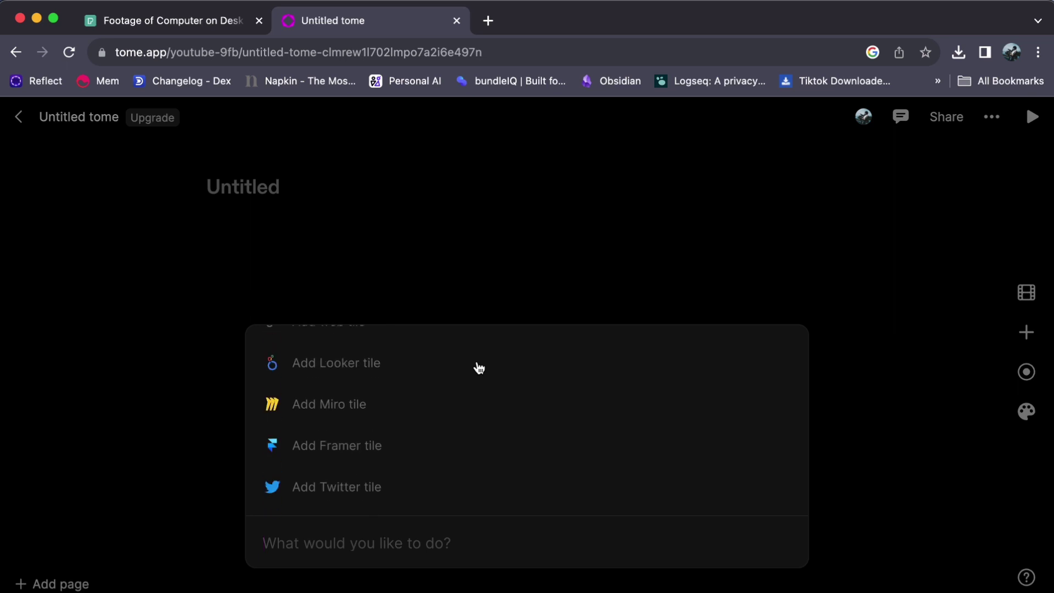
scroll(479, 368, "up", 6)
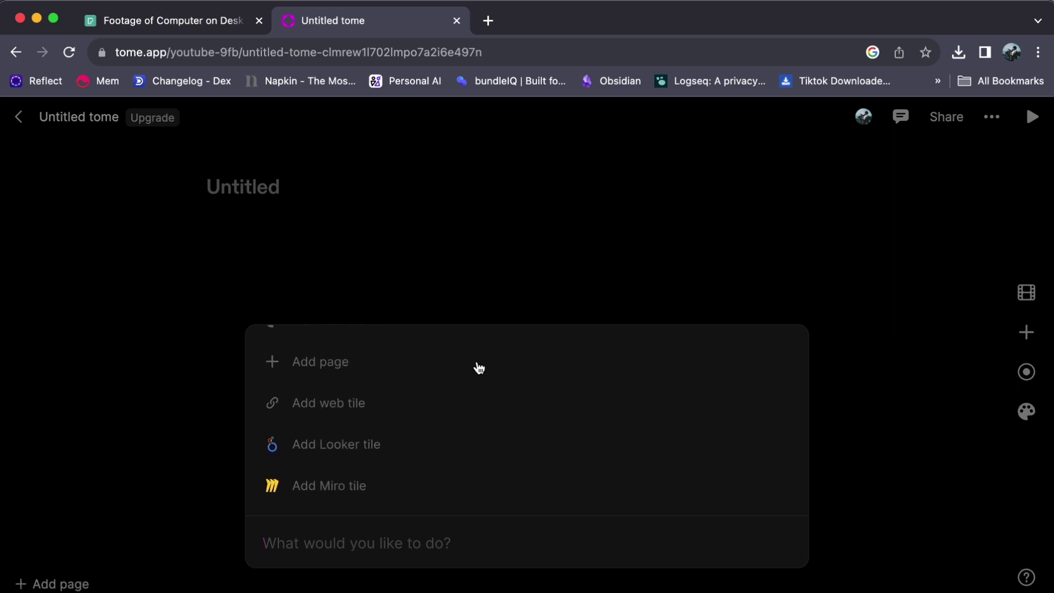
scroll(479, 368, "up", 4)
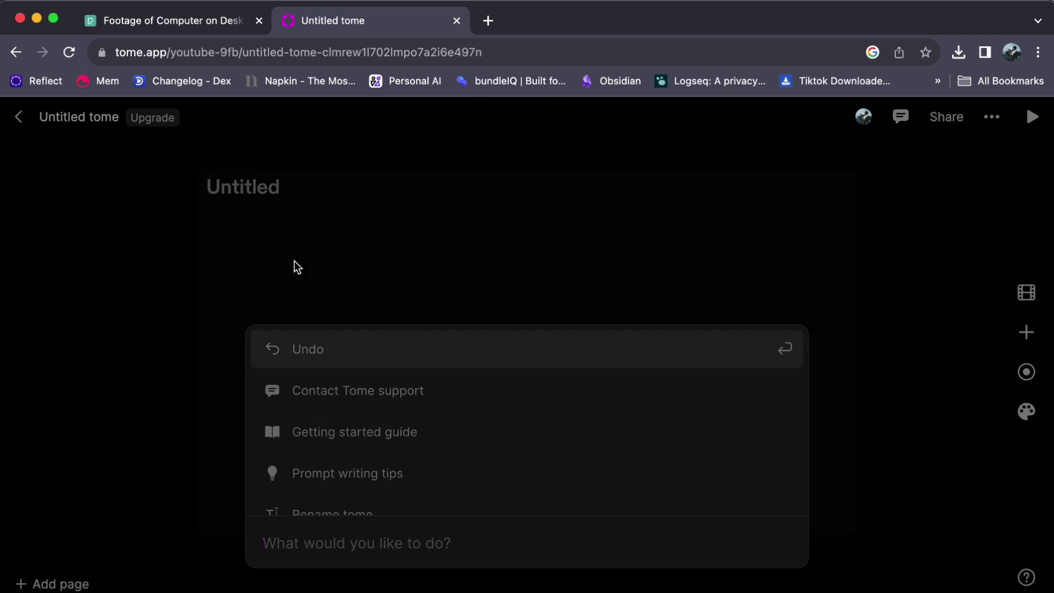
left_click(19, 116)
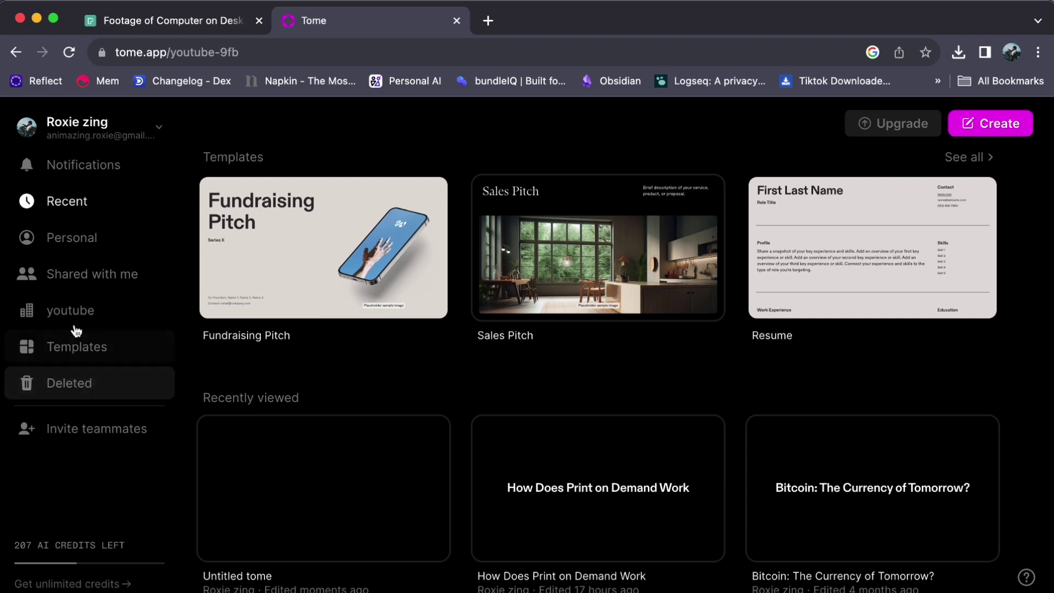
Browse the full template gallery from the first to the last template and back.
left_click(55, 354)
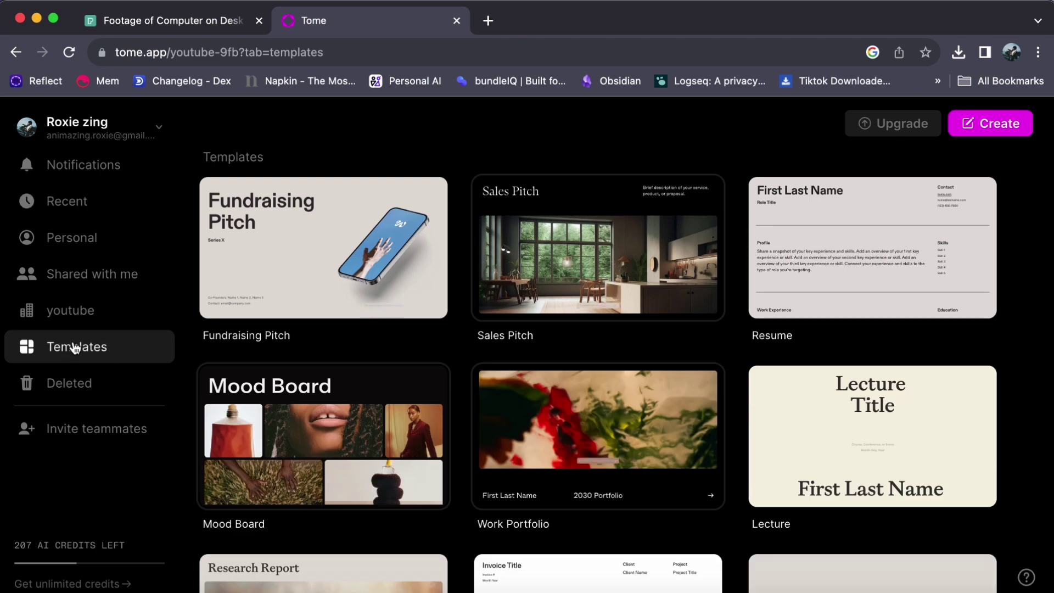
scroll(481, 374, "down", 3)
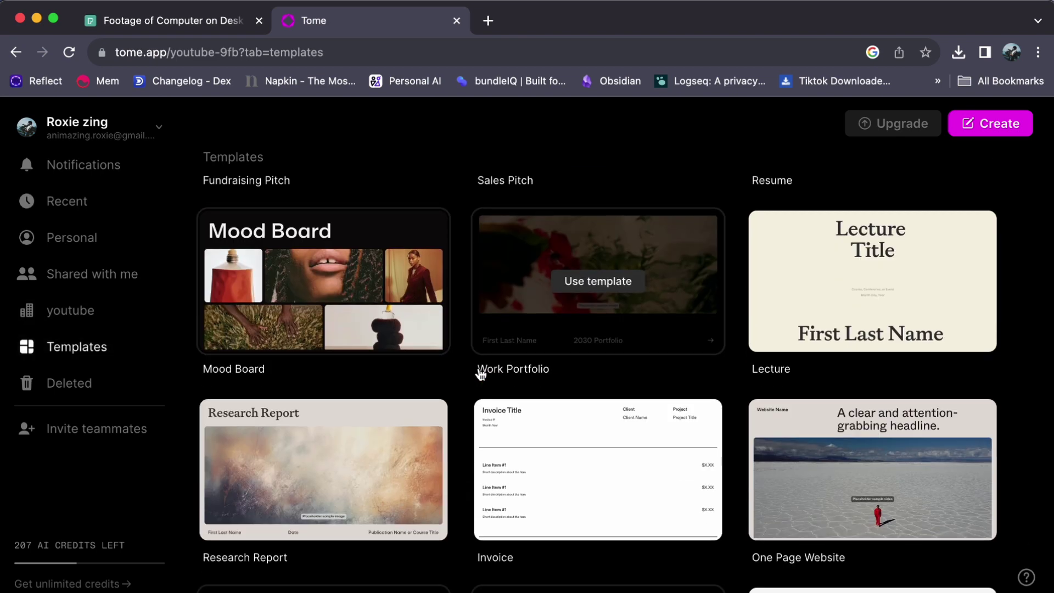
scroll(481, 375, "down", 10)
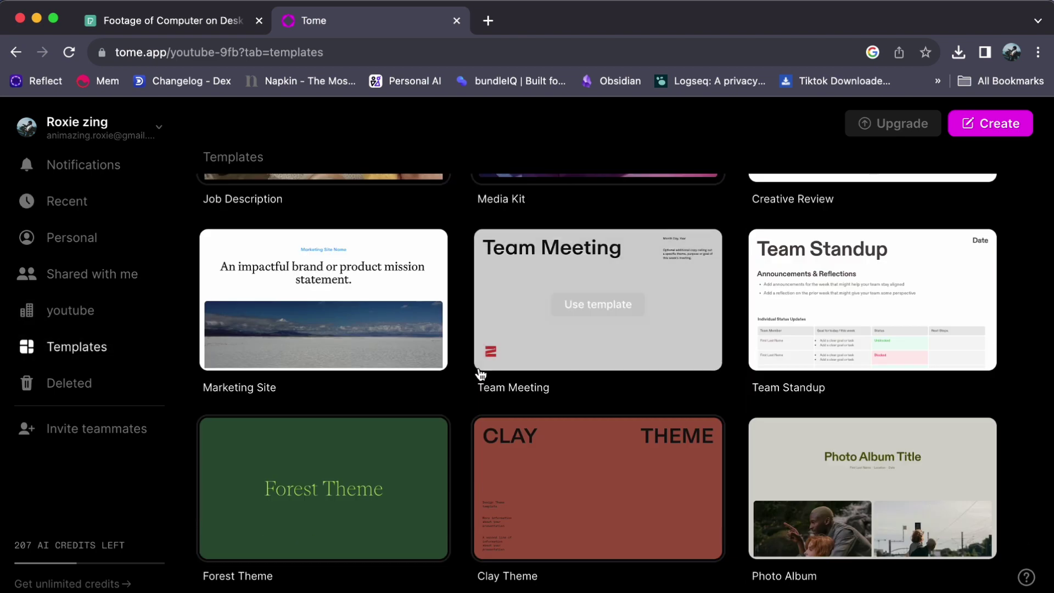
scroll(481, 375, "down", 9)
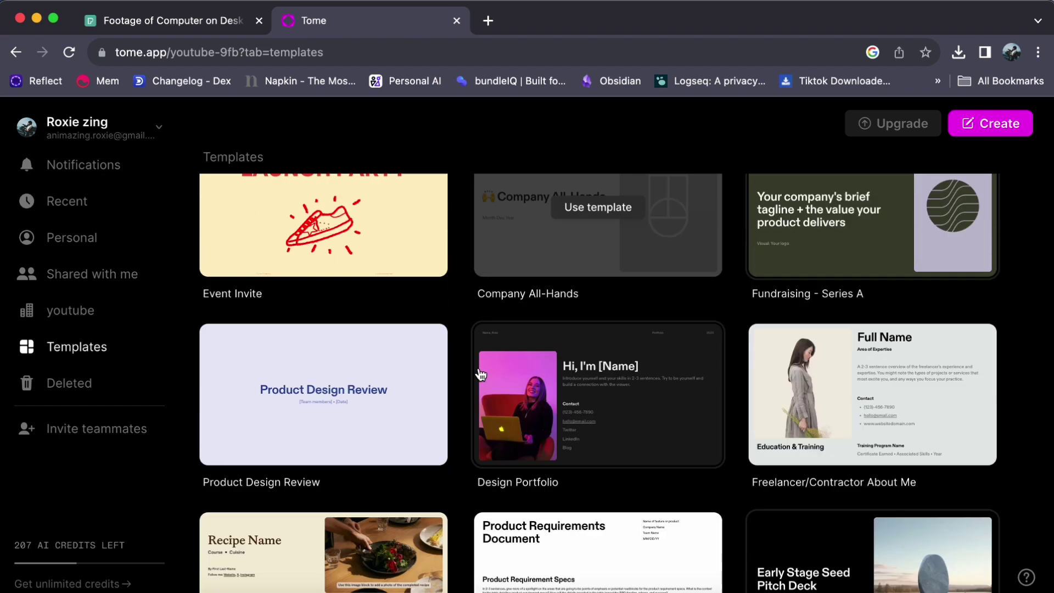
scroll(481, 374, "down", 5)
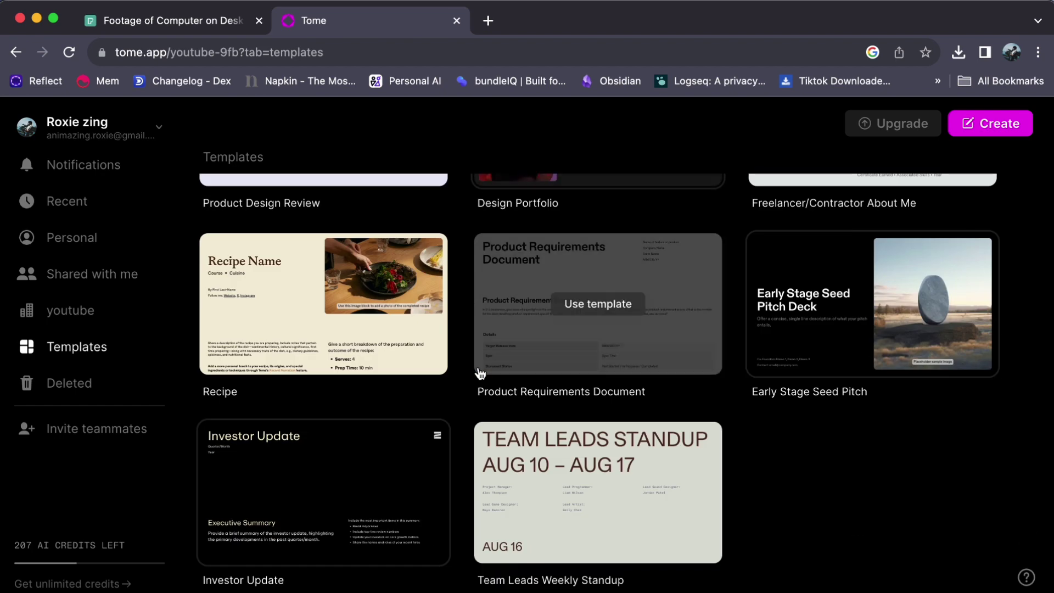
scroll(481, 374, "up", 20)
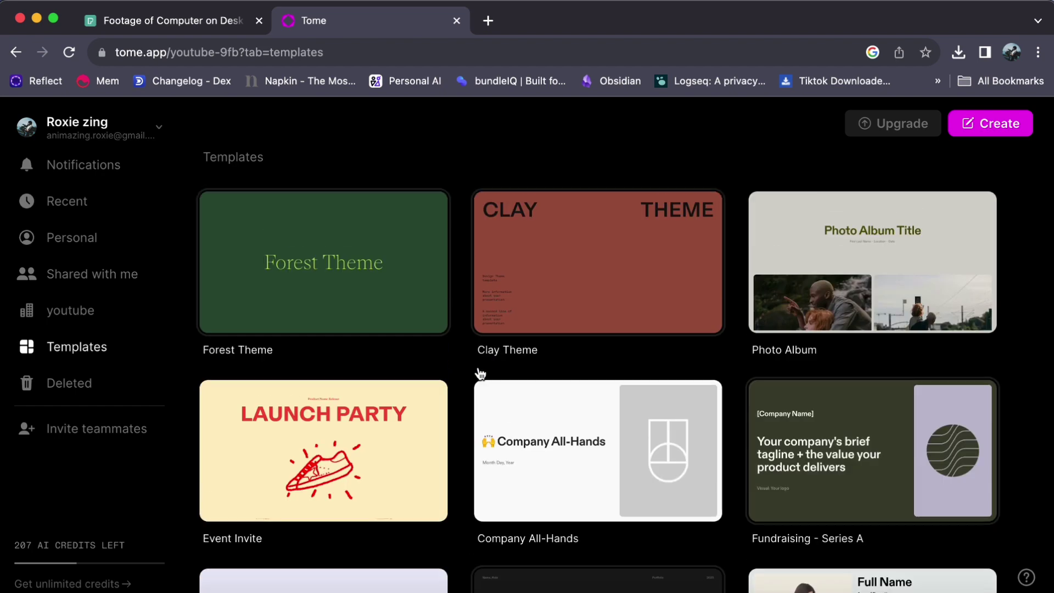
scroll(481, 375, "up", 7)
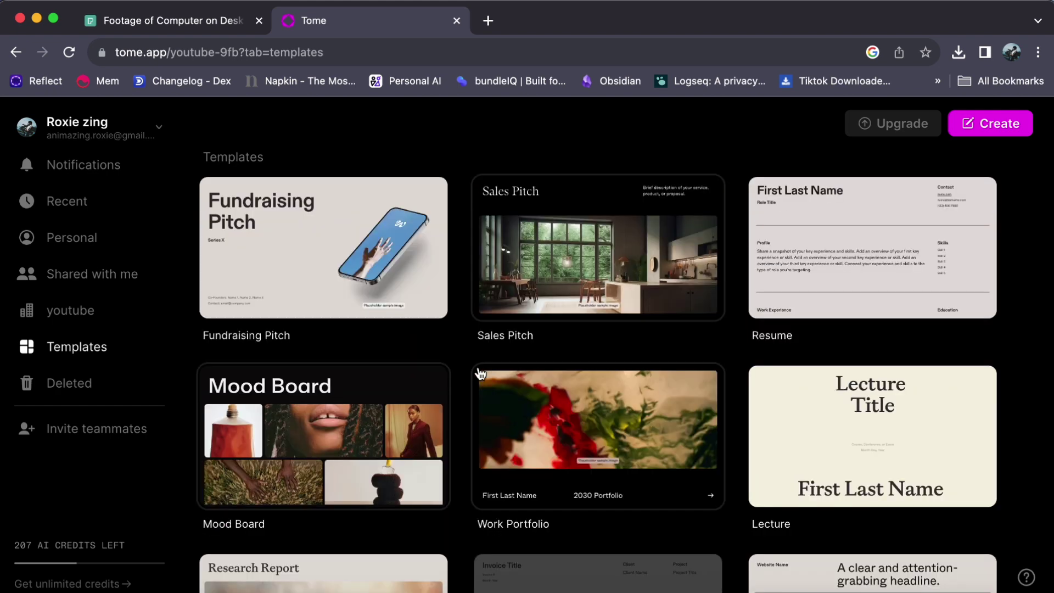
Create a presentation from the Sales Pitch template, page through its first eight pages, and return to the templates.
left_click(584, 313)
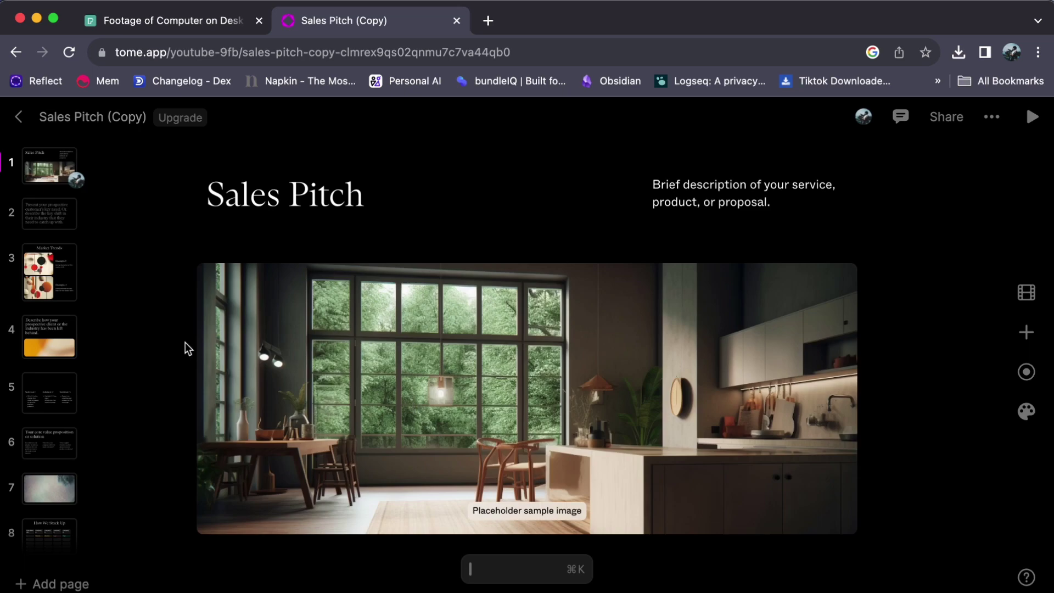
left_click(59, 225)
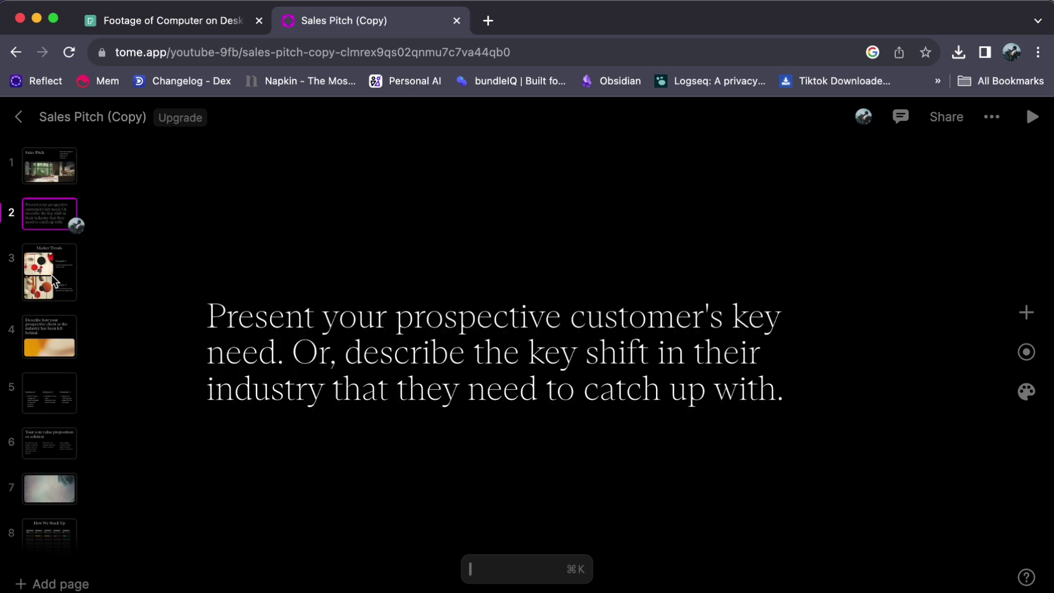
left_click(52, 275)
left_click(51, 328)
left_click(49, 166)
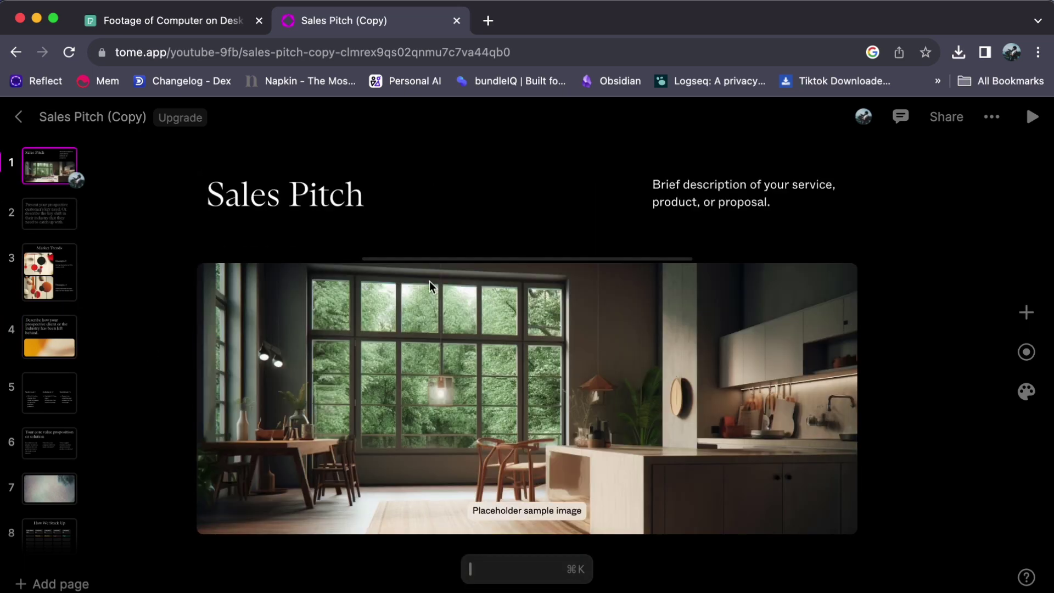
key("Down")
key("Down")
key("Down")
key("Down")
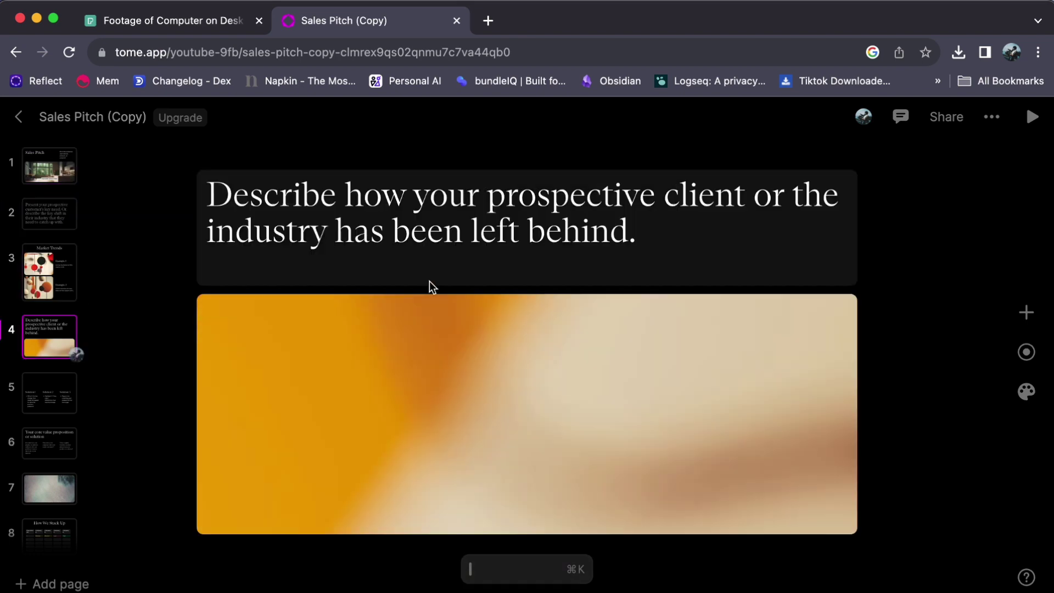
key("Down")
key("Down")
key("Down")
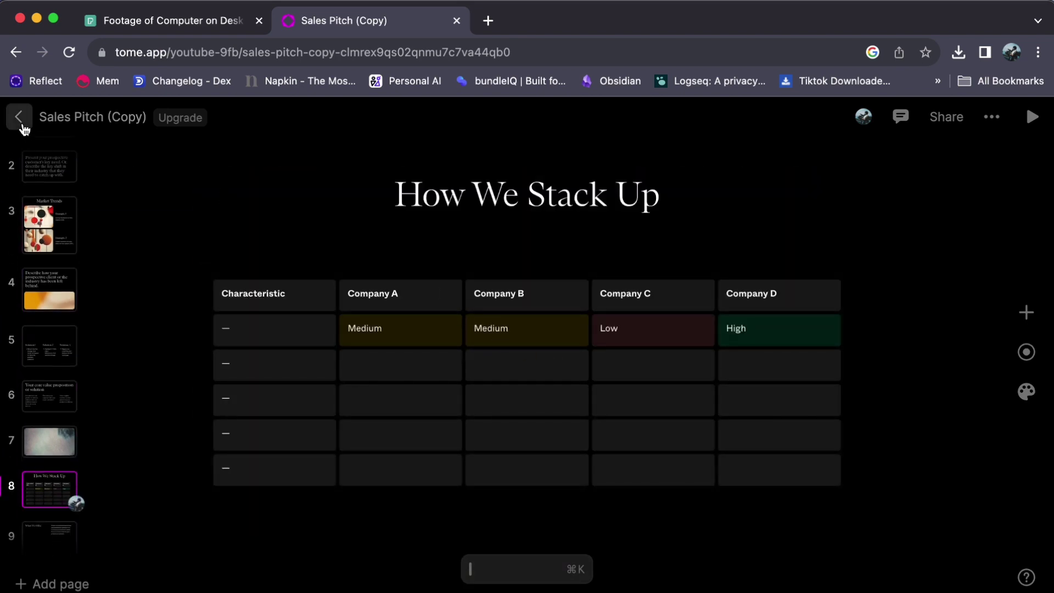
left_click(22, 125)
Create a presentation from the Work Portfolio template and return to the template gallery.
left_click(574, 386)
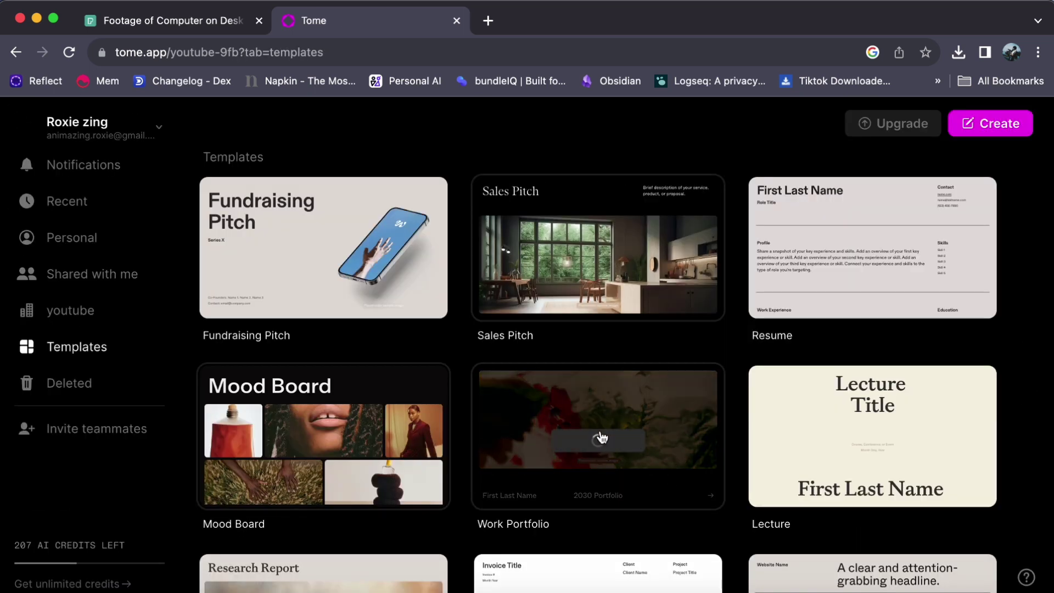
left_click(516, 414)
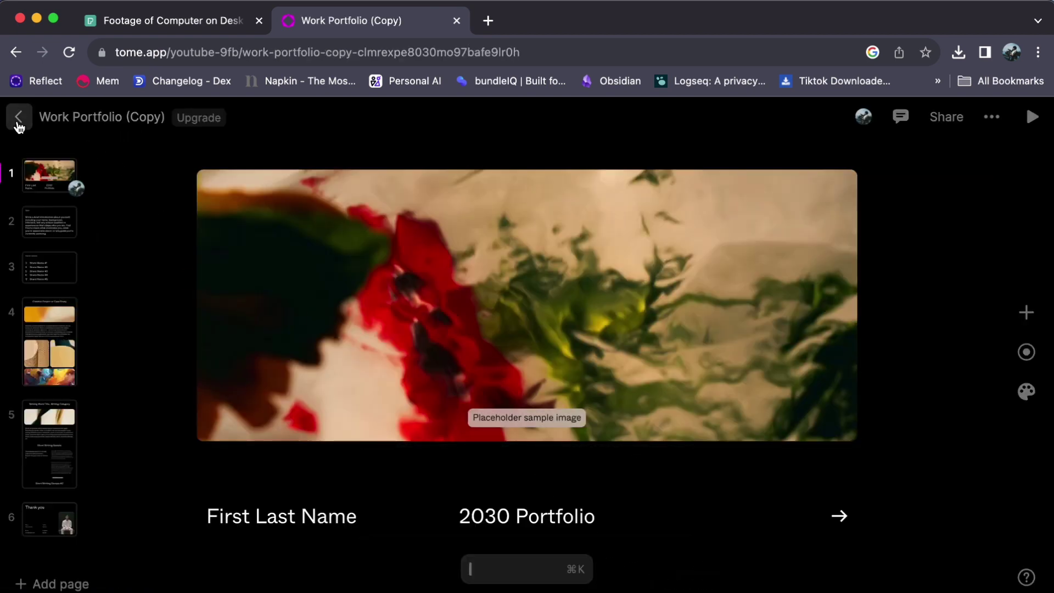
left_click(19, 124)
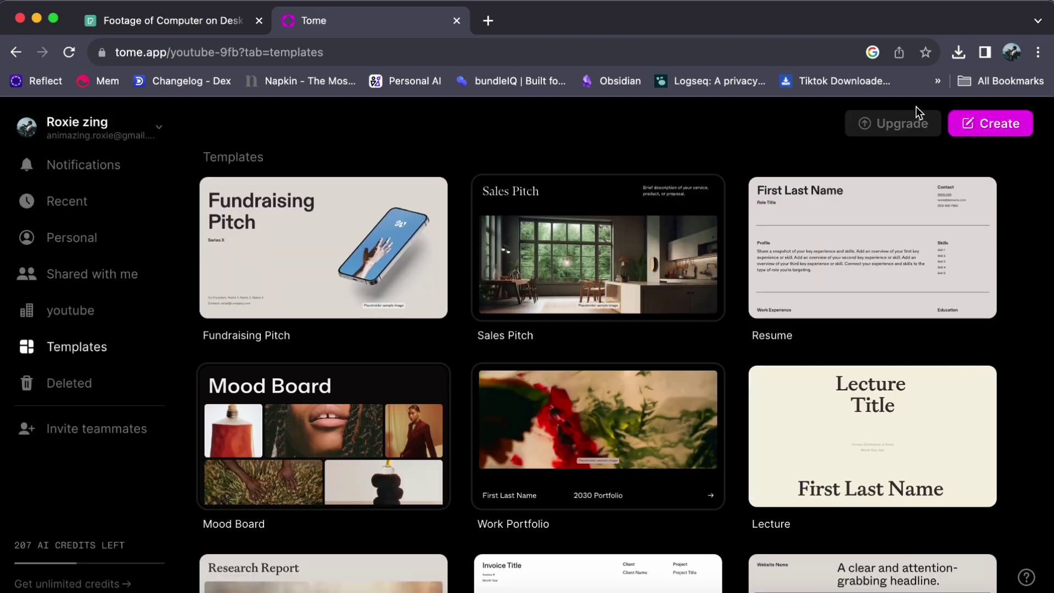
Create a new tome using Document to presentation and paste the copied print-on-demand script as its source text.
left_click(1011, 122)
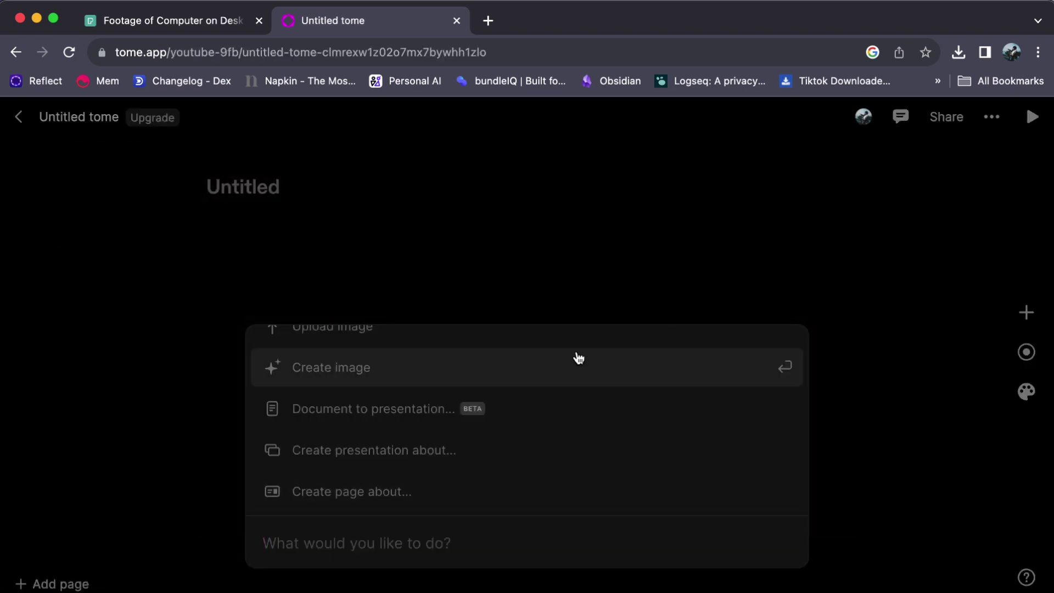
left_click(522, 418)
key("super+v")
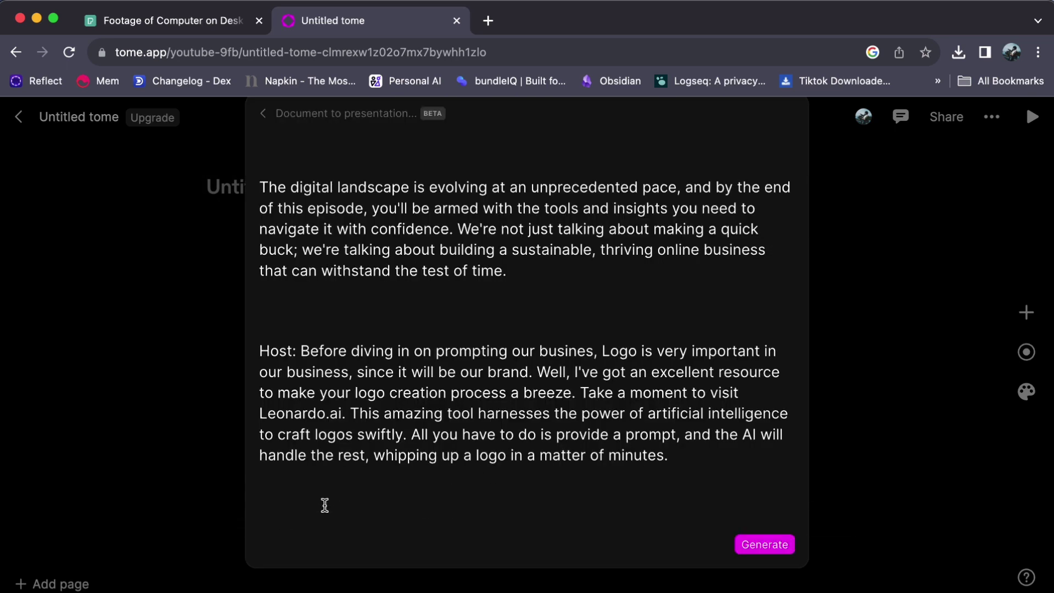
Remove the extra blank lines before the "Host: Before diving in" and "The digital landscape" paragraphs in the source text.
left_click(264, 341)
key("BackSpace")
key("BackSpace")
left_click(263, 234)
key("BackSpace")
key("BackSpace")
key("BackSpace")
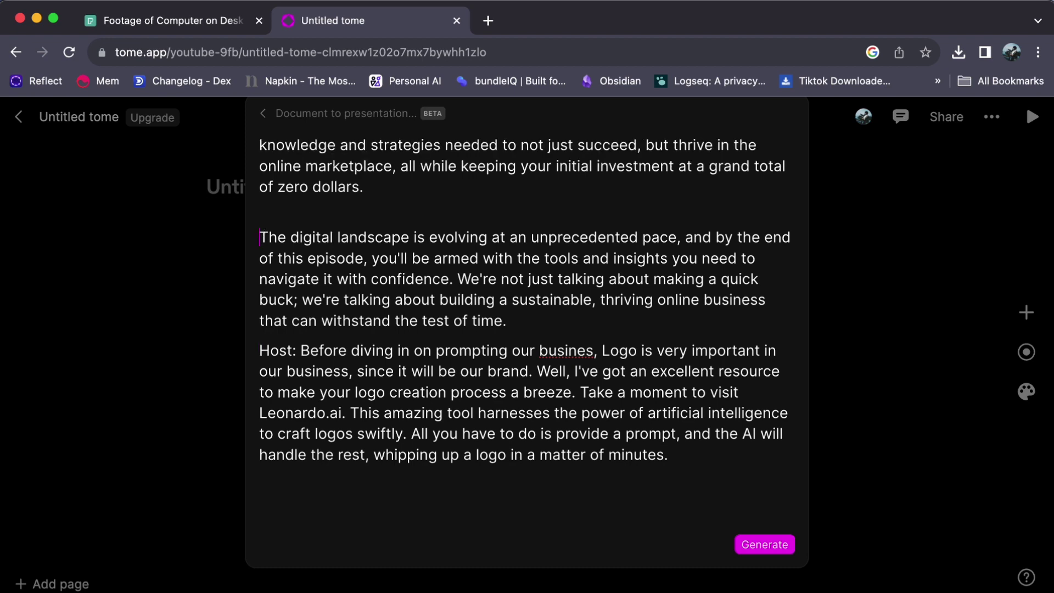
Generate the presentation from the document text, dismiss the credit balance notice, and keep the result.
left_click(760, 545)
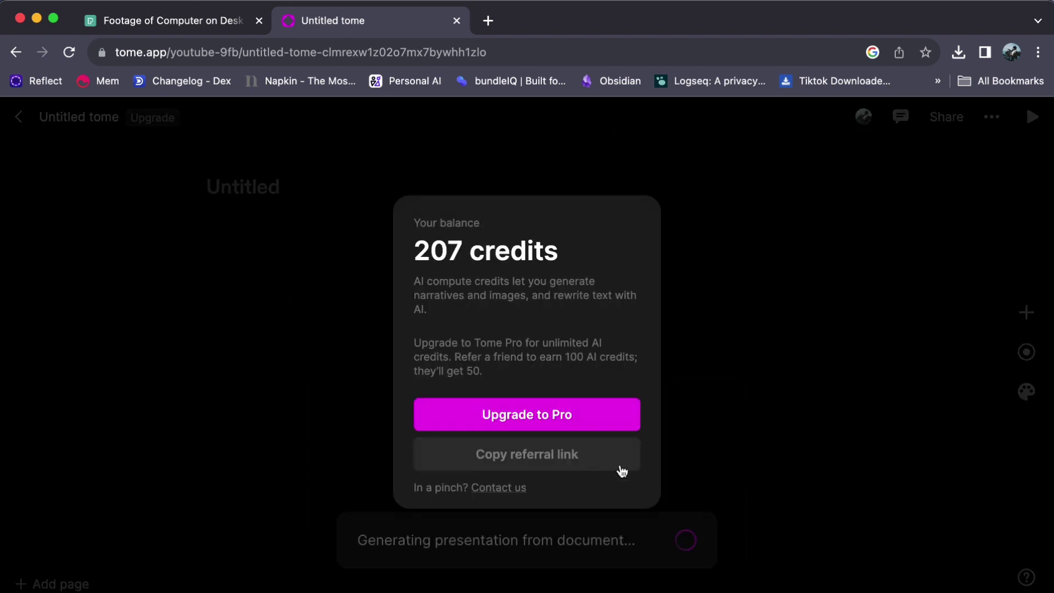
left_click(719, 381)
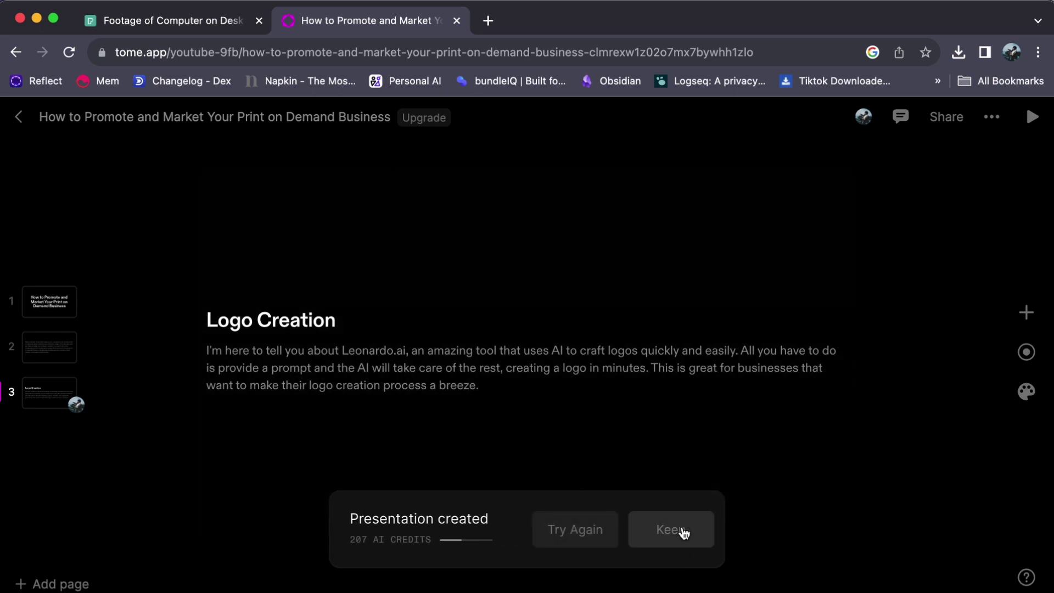
left_click(684, 533)
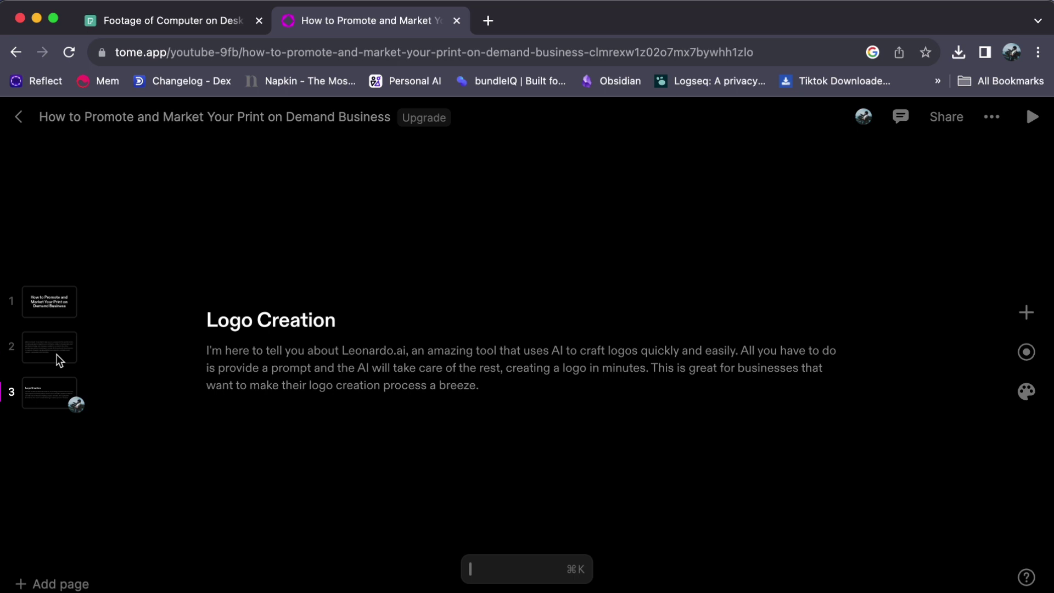
Review the three pages of the generated presentation, ending on the Logo Creation page.
left_click(53, 322)
left_click(55, 346)
left_click(46, 391)
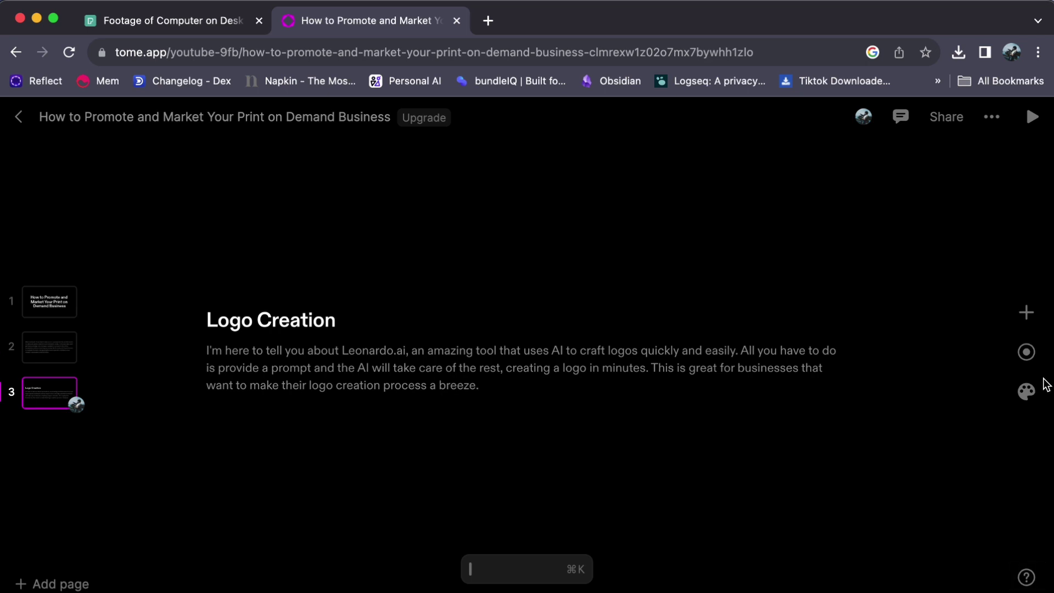
Examine the content tiles, recording option, tome-wide and page theme settings, and the presentation's additional actions, closing them without changes.
left_click(1027, 395)
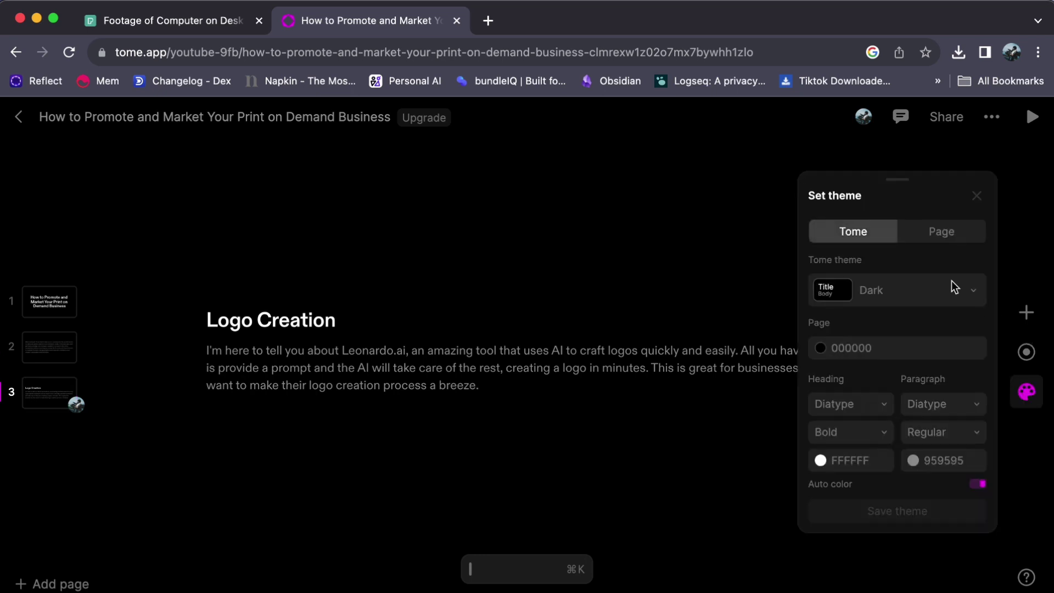
left_click(1026, 353)
left_click(1029, 324)
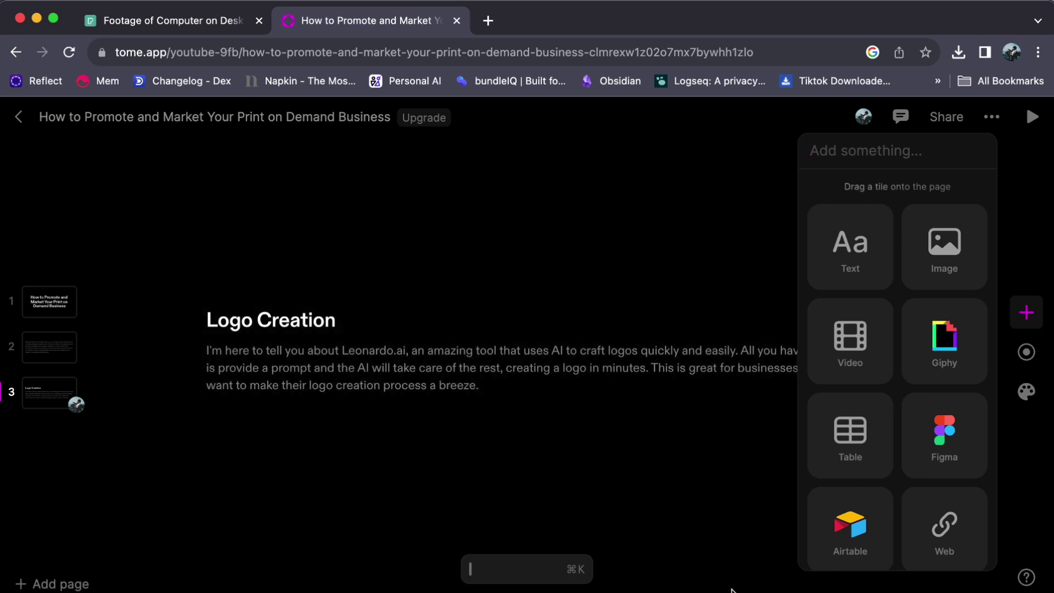
left_click(732, 588)
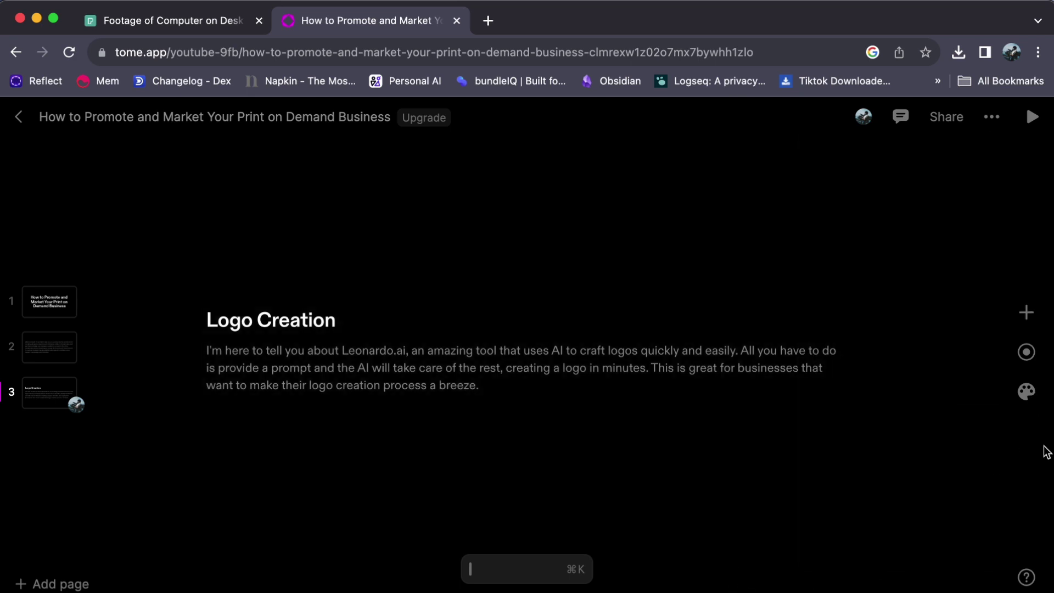
left_click(1027, 392)
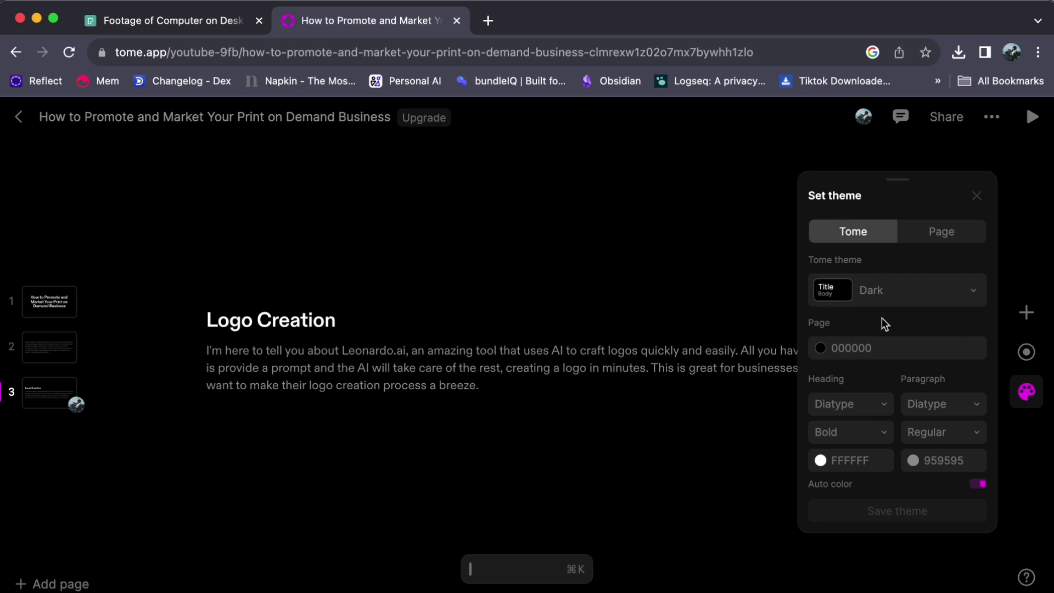
left_click(927, 240)
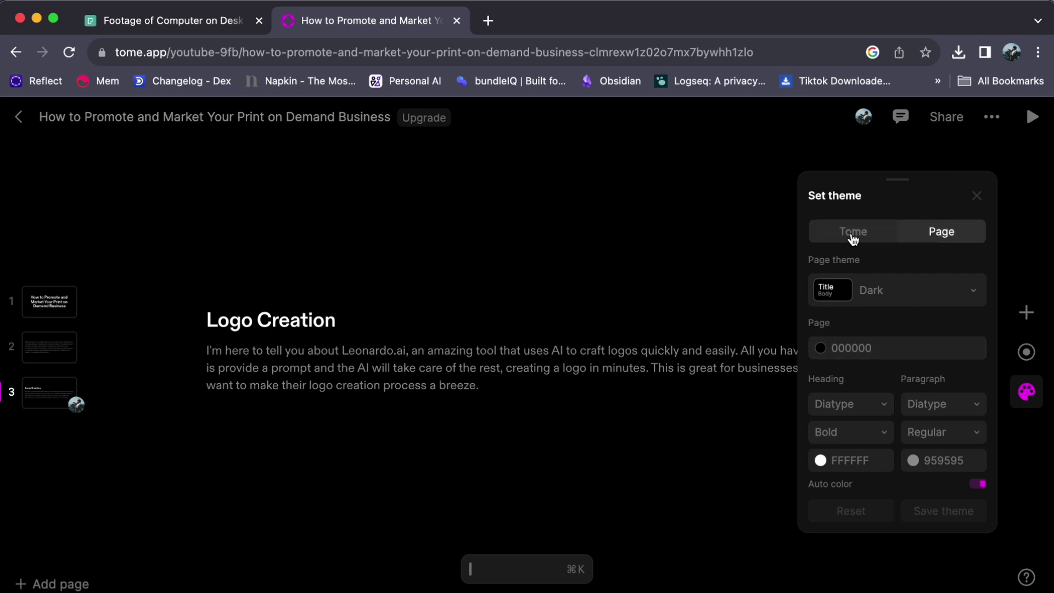
left_click(838, 231)
left_click(992, 116)
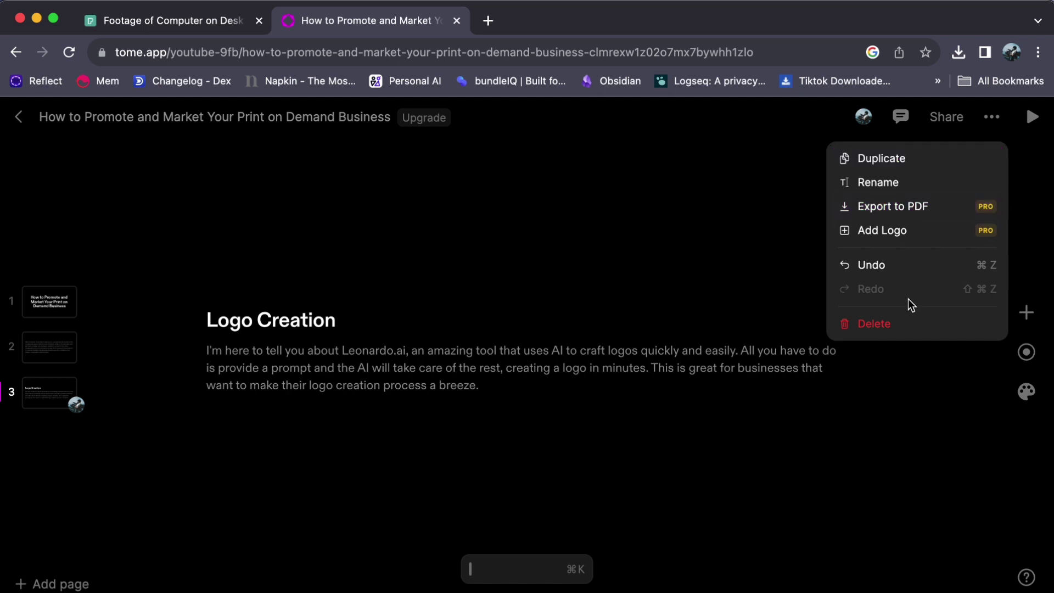
left_click(924, 452)
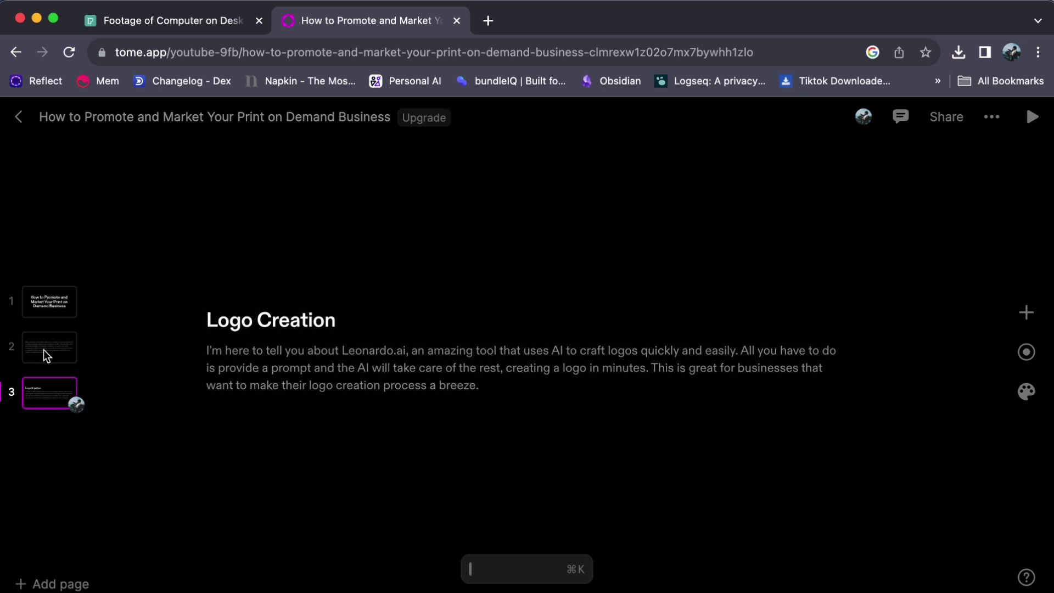
Compare the welcome page with the Logo Creation page, ending on the welcome page.
left_click(44, 350)
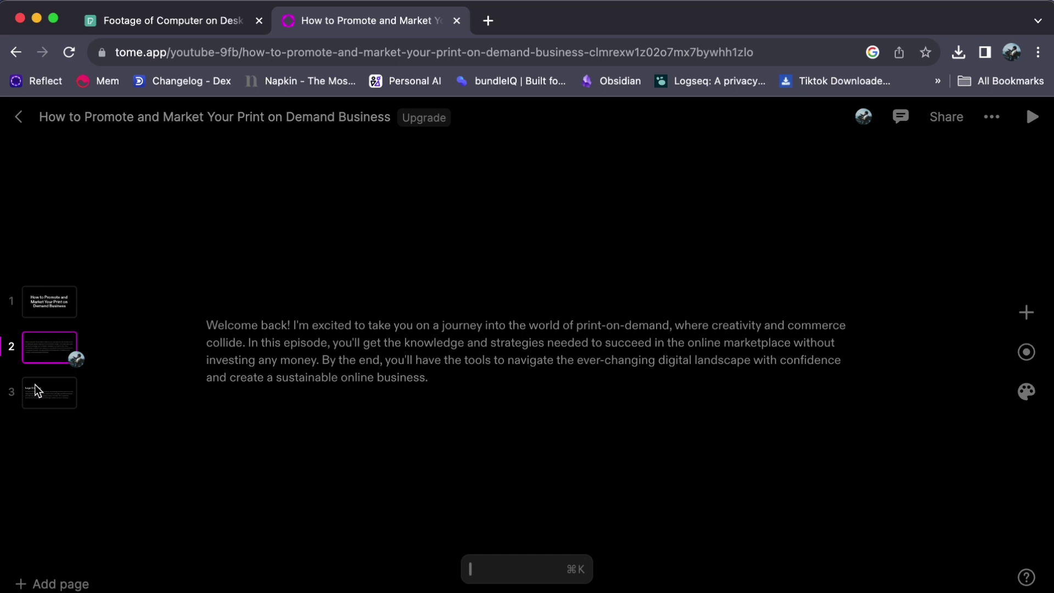
left_click(34, 385)
left_click(44, 355)
Try the Canary theme on the whole tome and close the theme settings.
left_click(1027, 391)
left_click(890, 289)
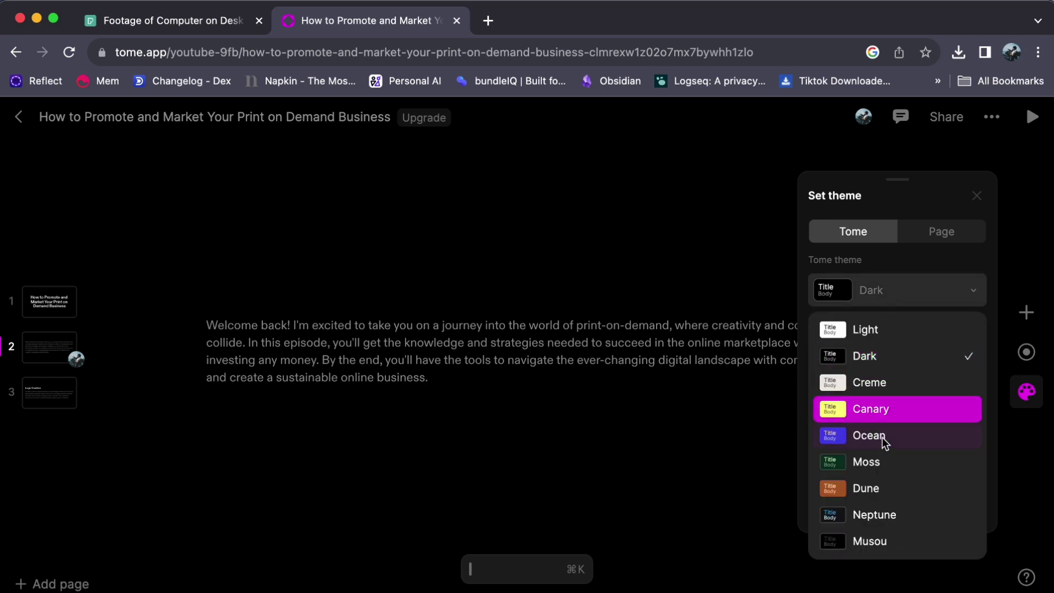
left_click(894, 420)
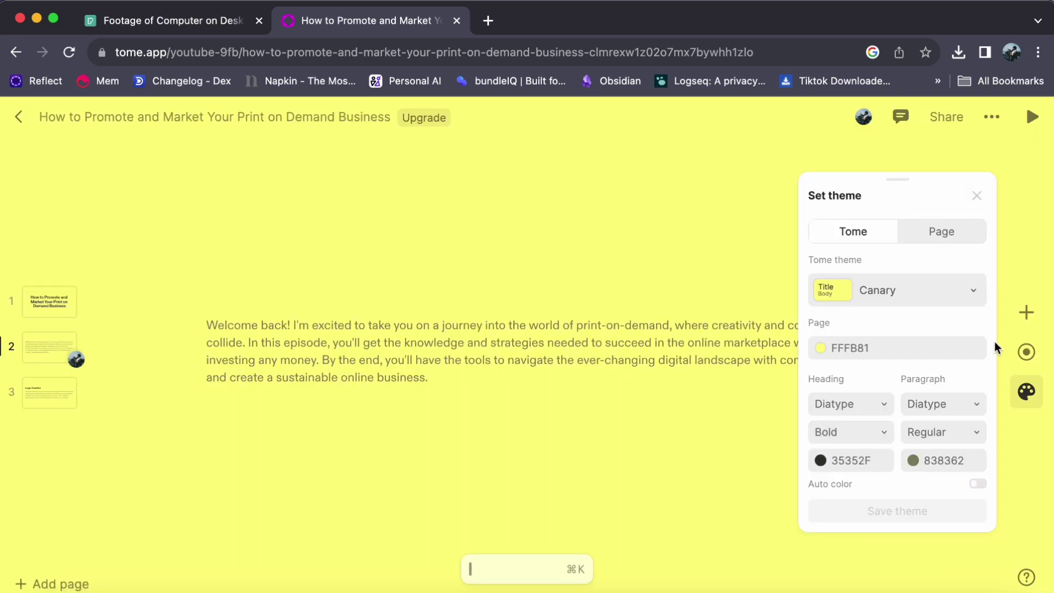
left_click(1035, 397)
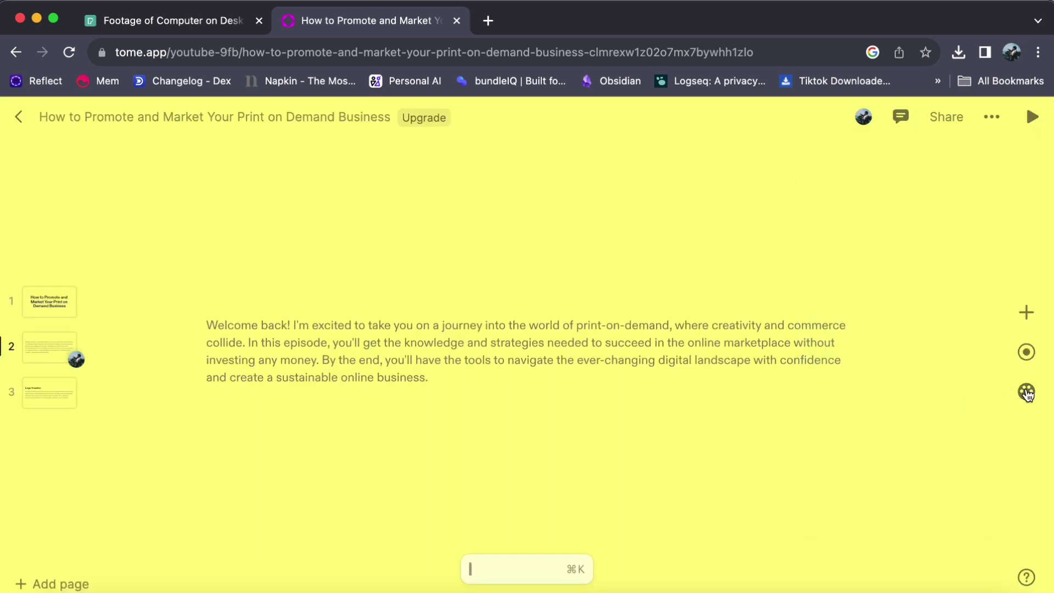
Apply the Moss theme to the whole tome, select the welcome page's text tile, and close the theme settings.
left_click(1028, 393)
left_click(873, 291)
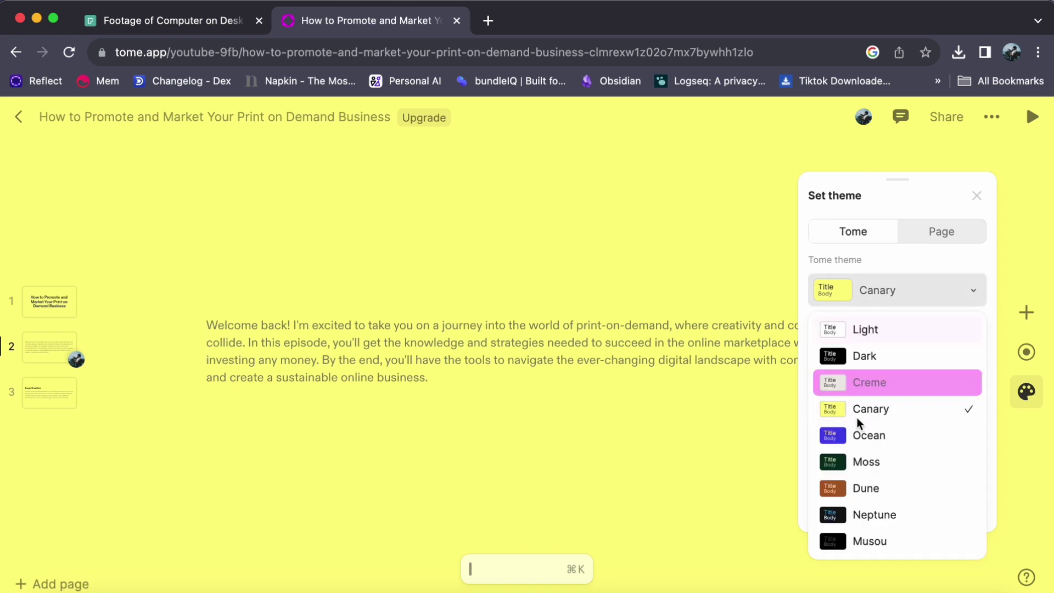
left_click(859, 467)
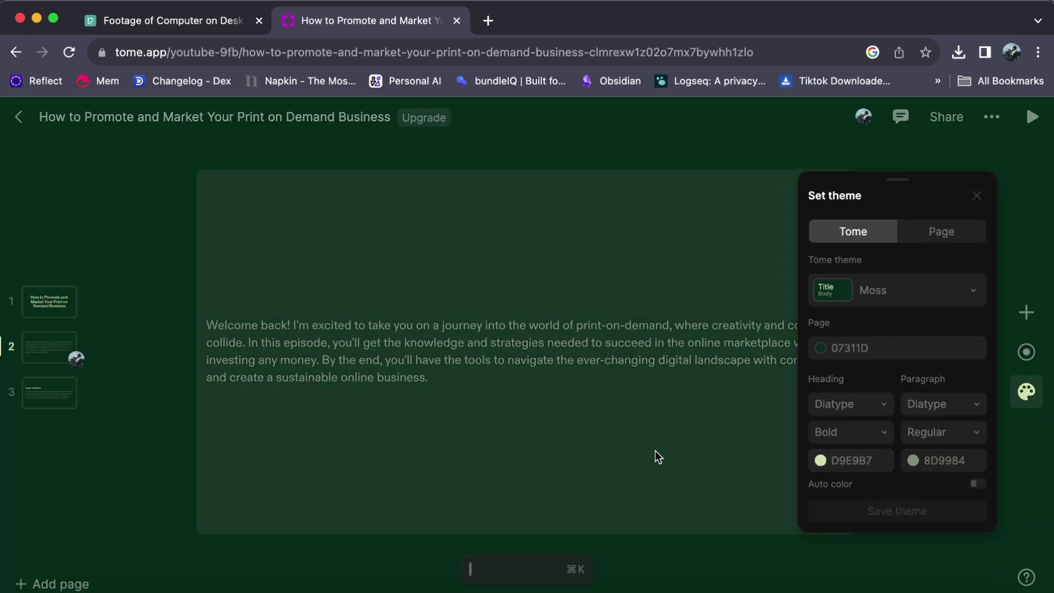
left_click(657, 456)
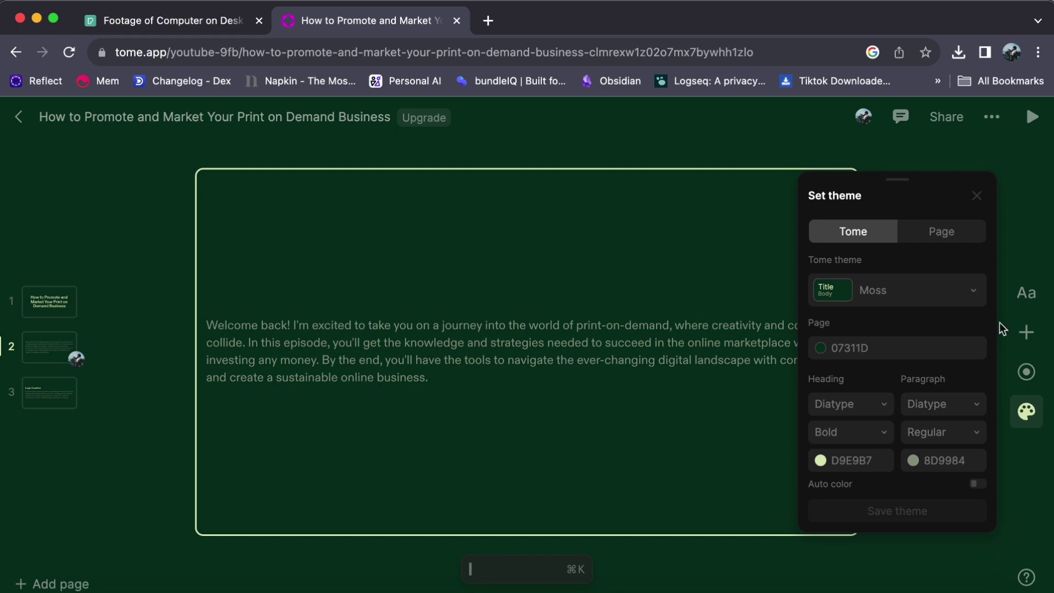
left_click(983, 204)
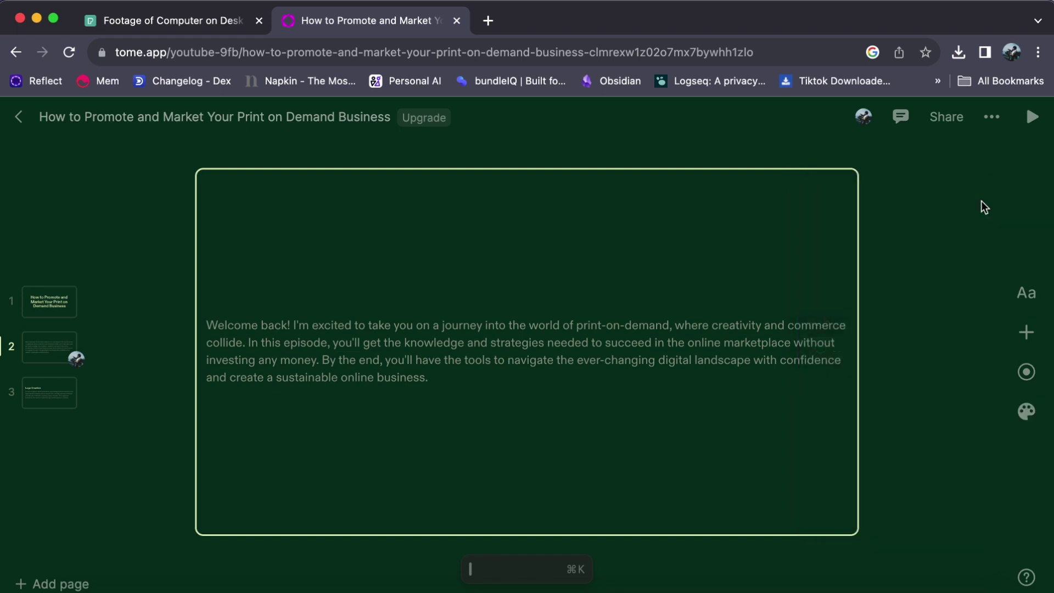